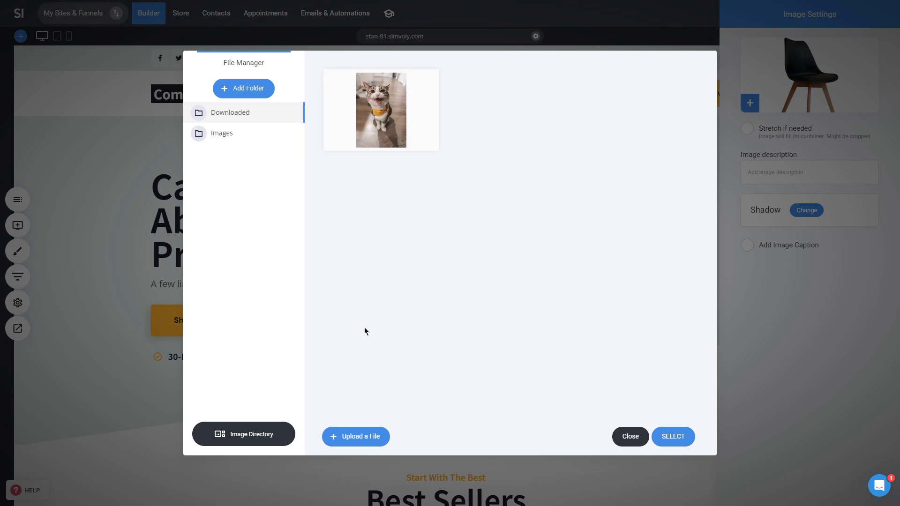
Search the stock image directory for "cat" and use the ginger cat standing against a yellow background as the hero image.
left_click(265, 444)
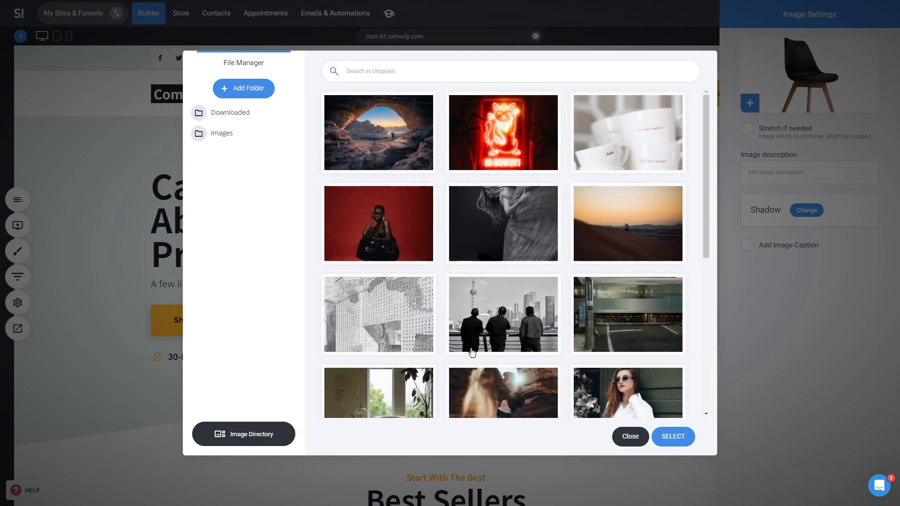
scroll(515, 290, "down", 5)
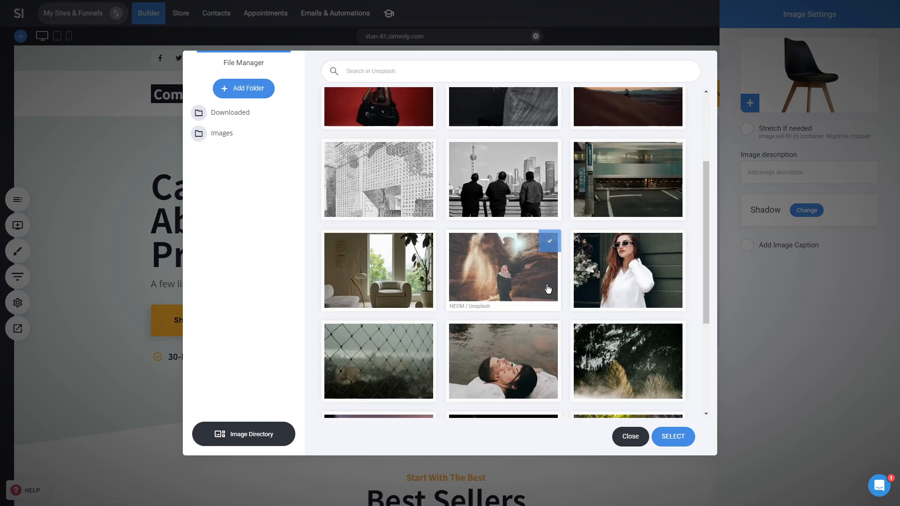
scroll(491, 294, "up", 5)
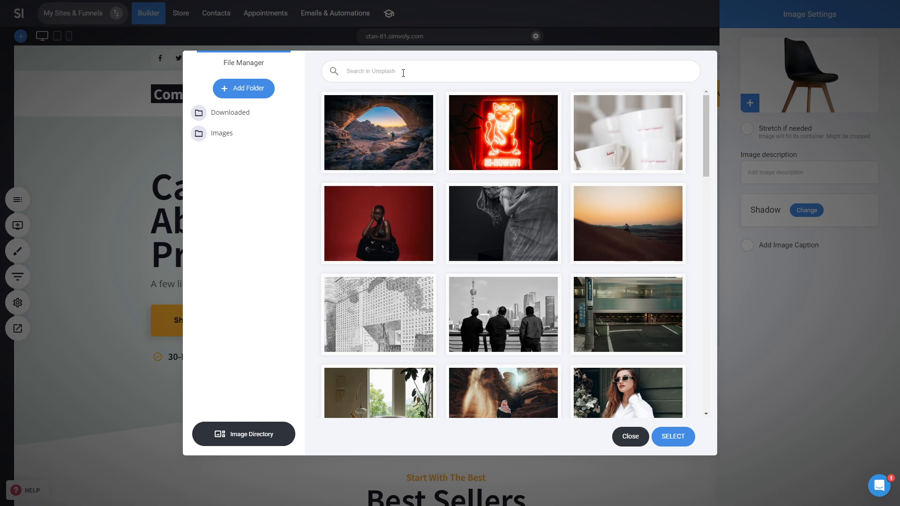
type("cat")
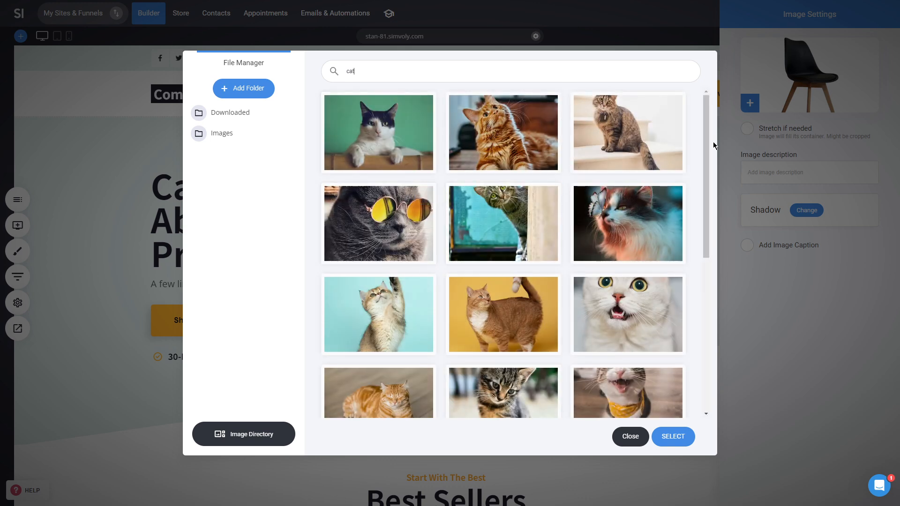
scroll(628, 235, "down", 7)
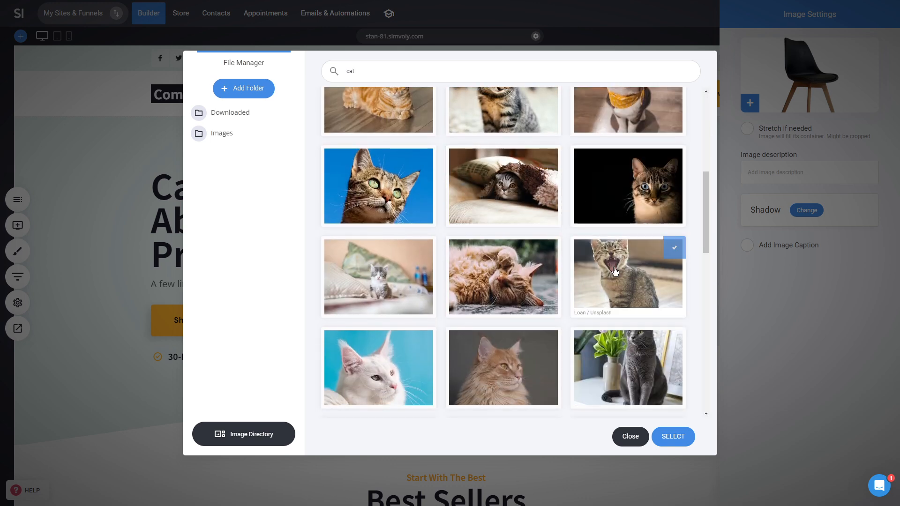
scroll(605, 266, "down", 5)
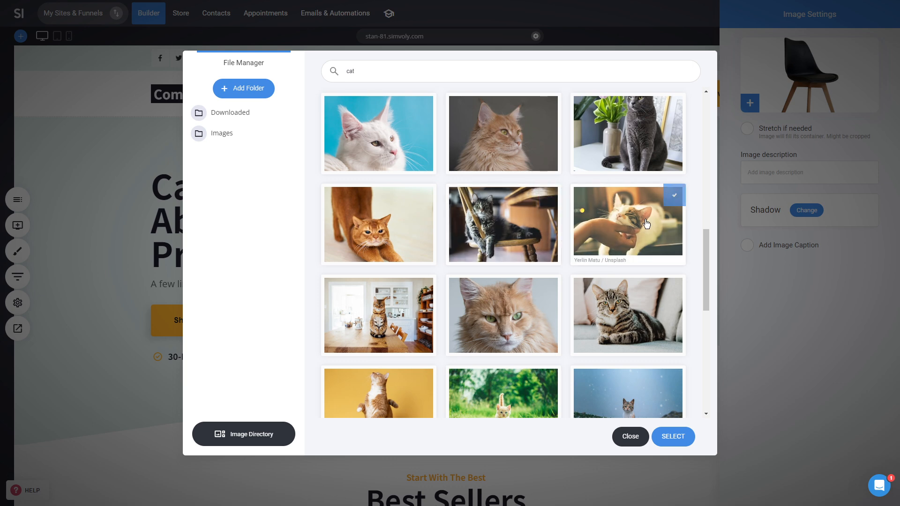
scroll(646, 224, "down", 3)
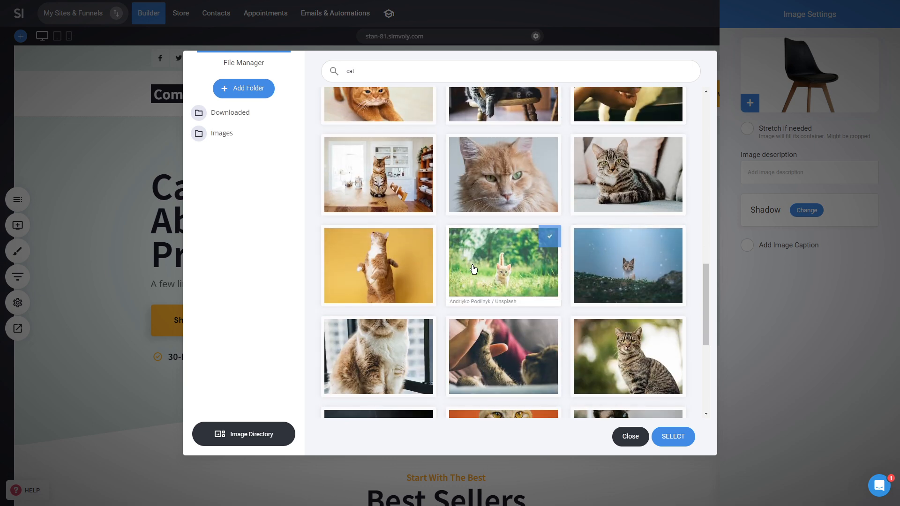
left_click(401, 261)
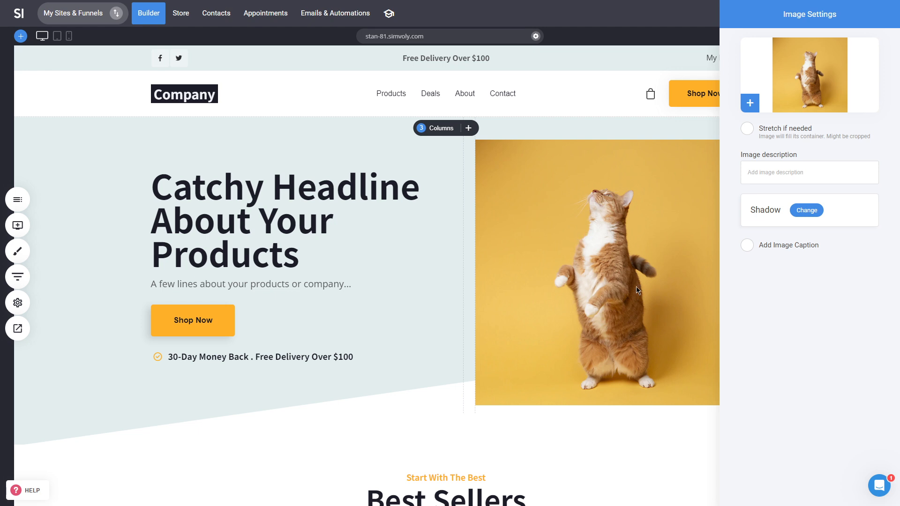
Look at the downloaded images in the file manager, then close it and the image settings.
left_click(815, 106)
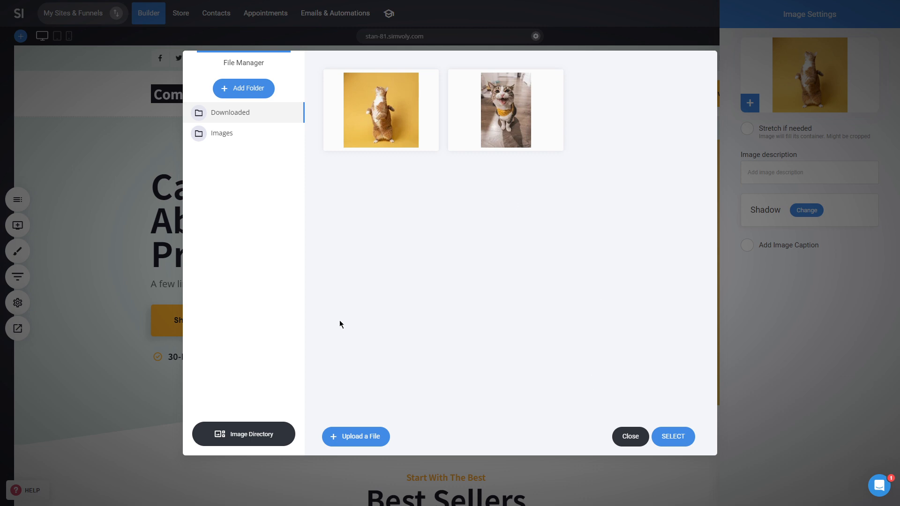
left_click(625, 437)
left_click(464, 213)
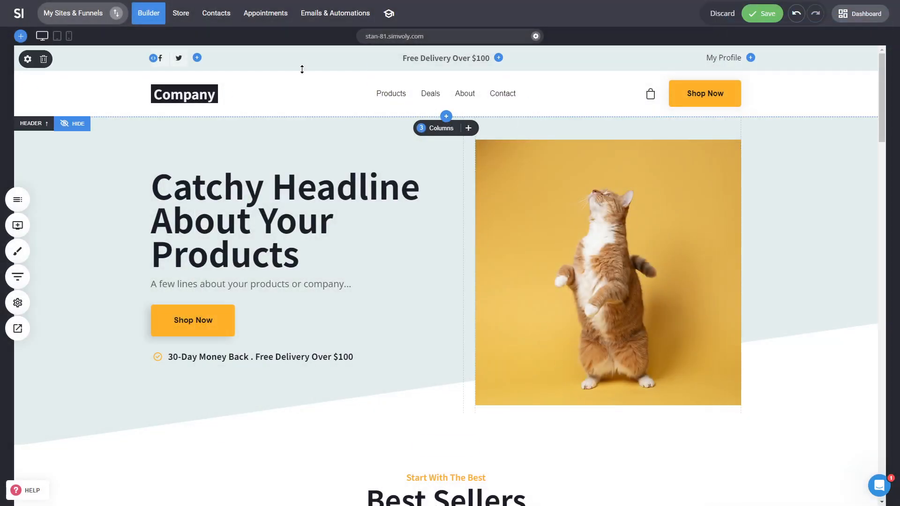
Leave the builder for Contacts, discarding the page changes, and open the listed contact's record.
left_click(227, 16)
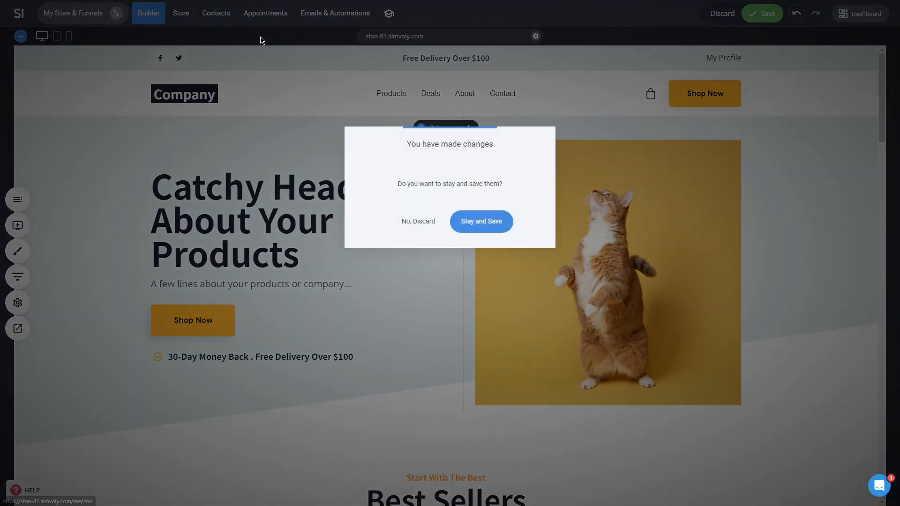
left_click(428, 228)
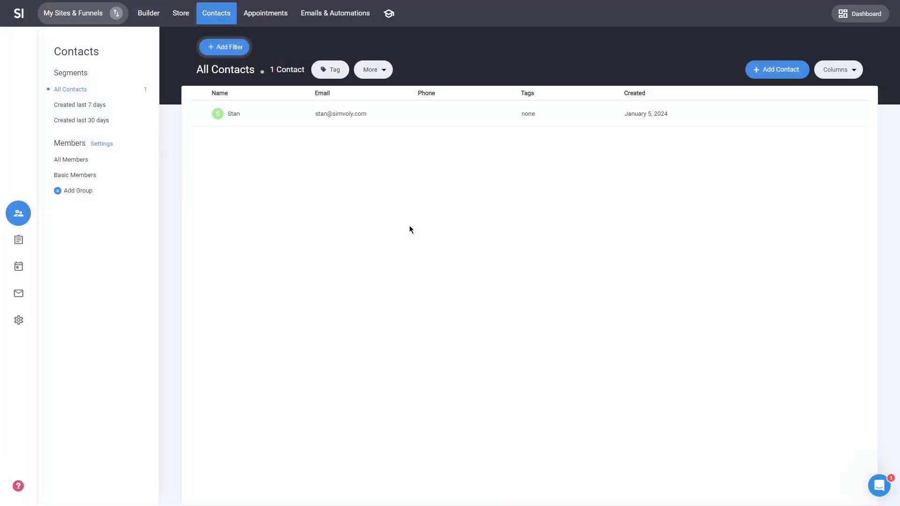
left_click(338, 115)
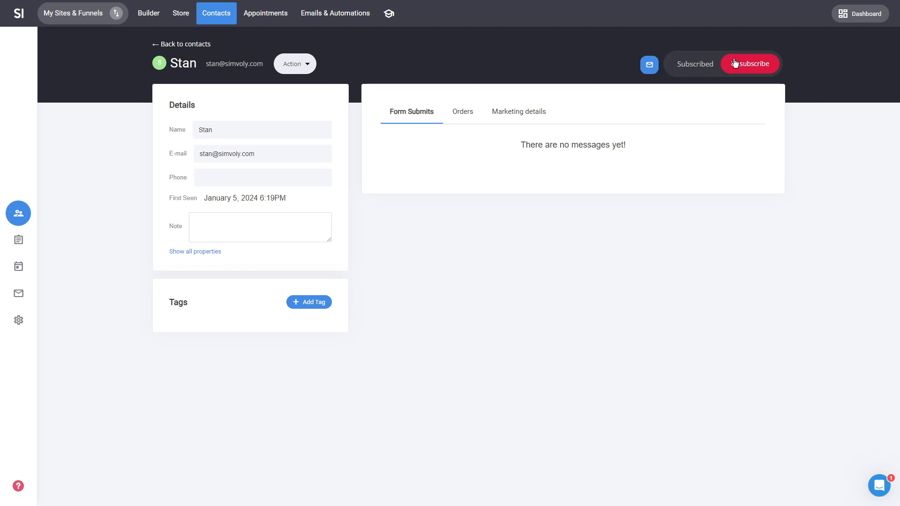
Start a new email to the contact and check the option for changing the "Reply To" email.
left_click(651, 69)
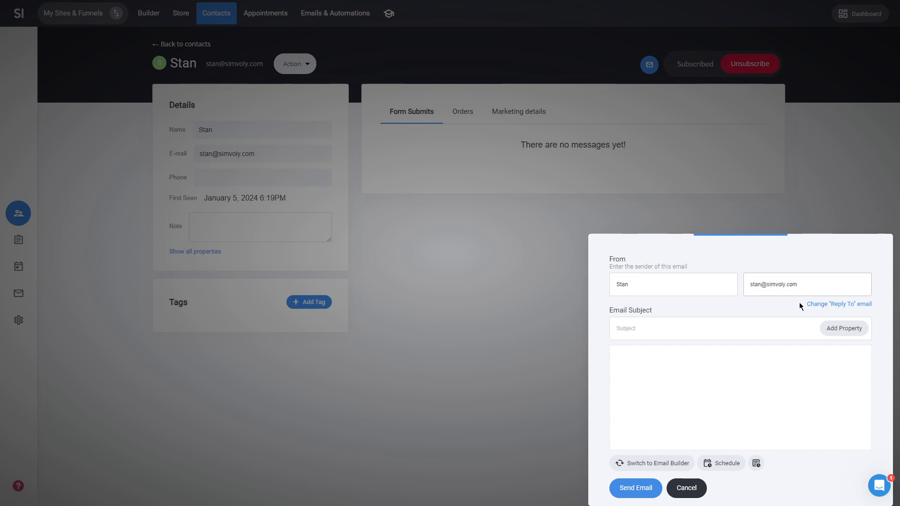
left_click(837, 306)
left_click(843, 254)
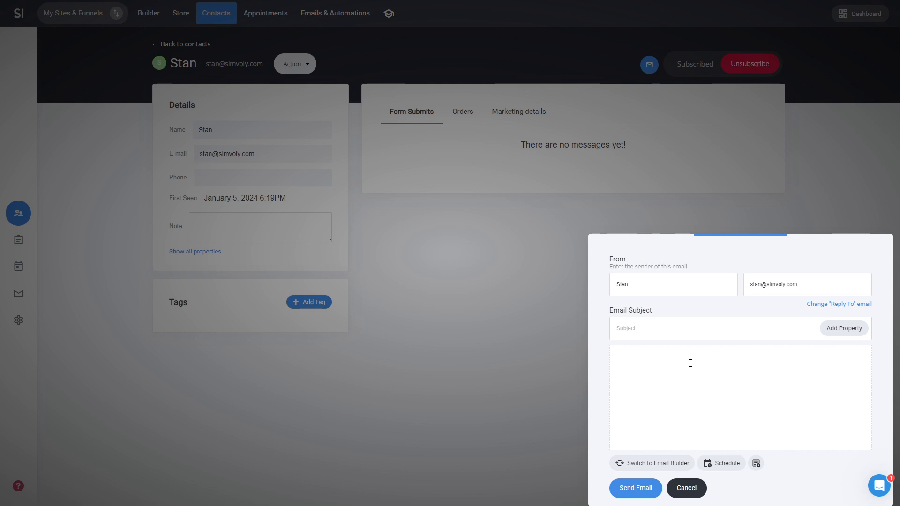
Try the "Your Catchy Email Headline Goes Here" template in the email builder, then discard the design and return to the text editor.
left_click(657, 365)
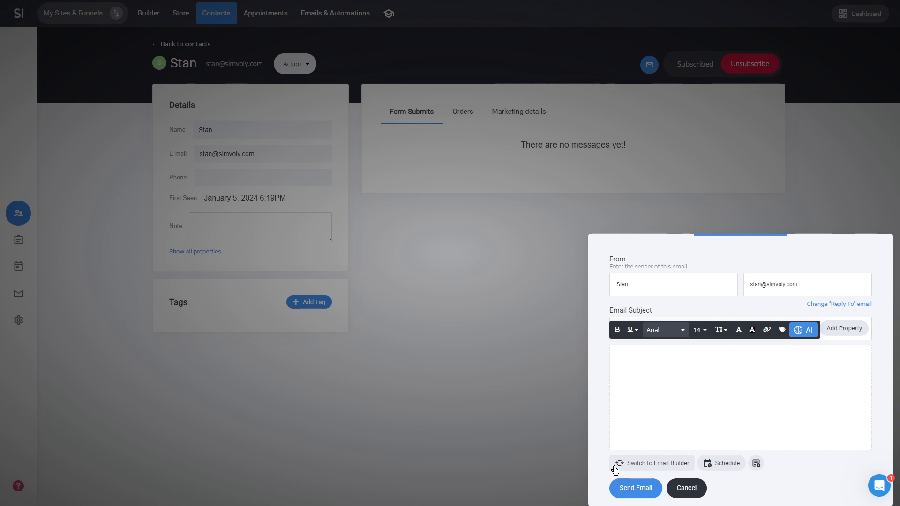
type("fdsfds")
left_click(661, 464)
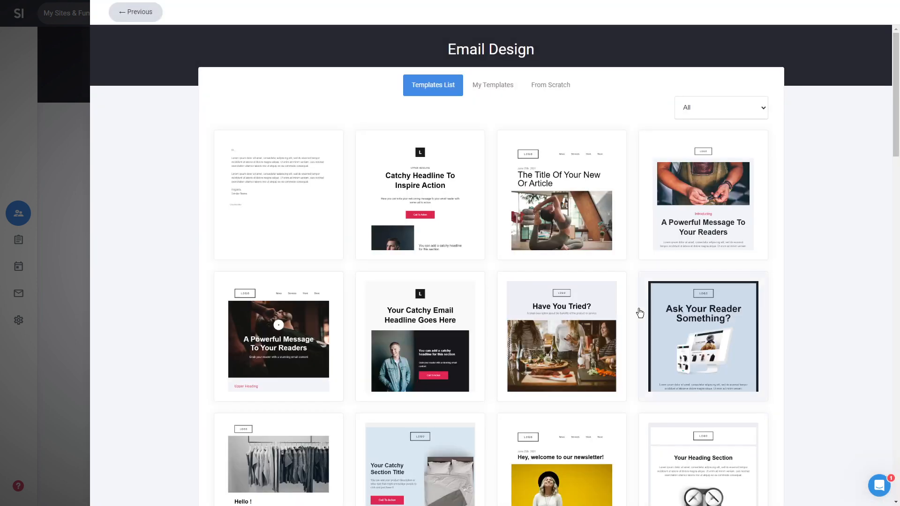
left_click(441, 337)
left_click(862, 11)
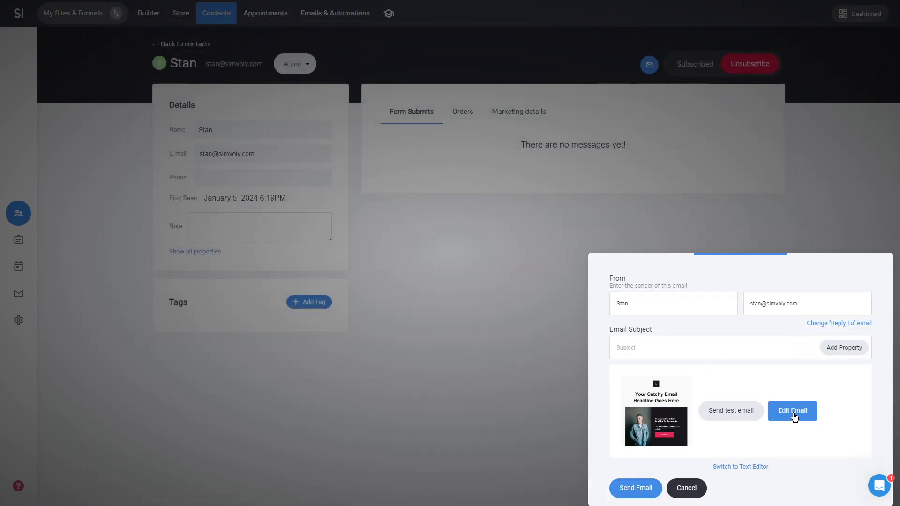
left_click(748, 467)
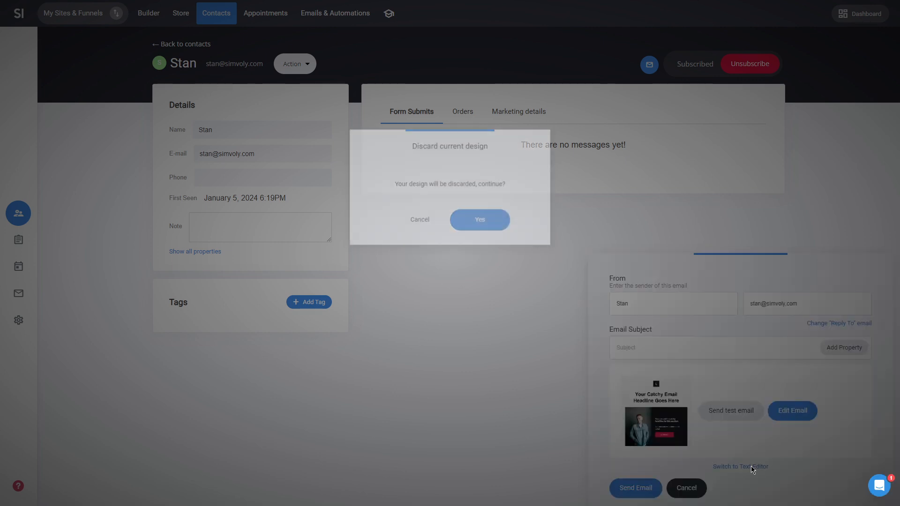
left_click(482, 226)
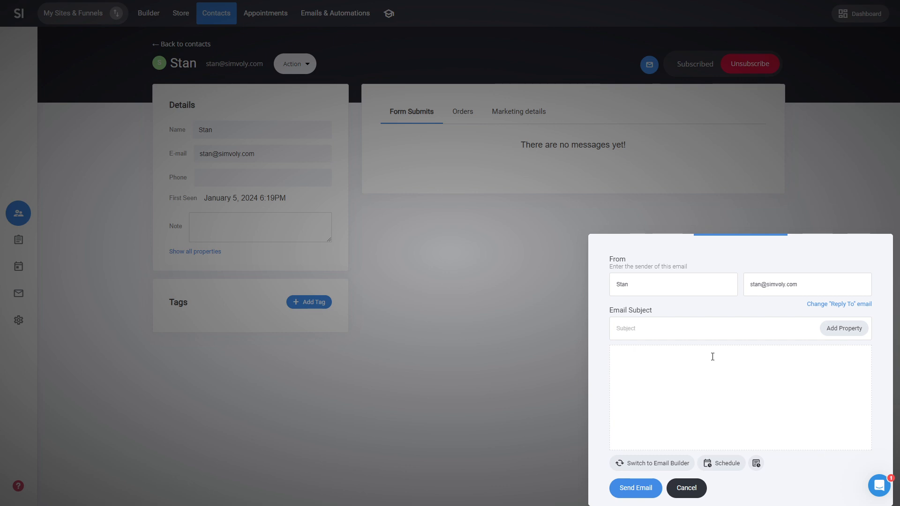
Turn on scheduling for the email, with 06/01/2024 18:55 as the send date.
left_click(726, 464)
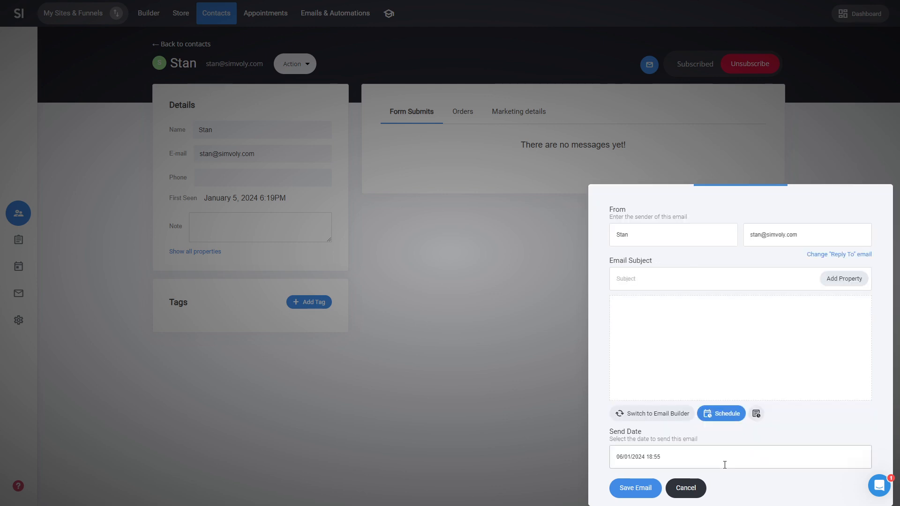
left_click(687, 461)
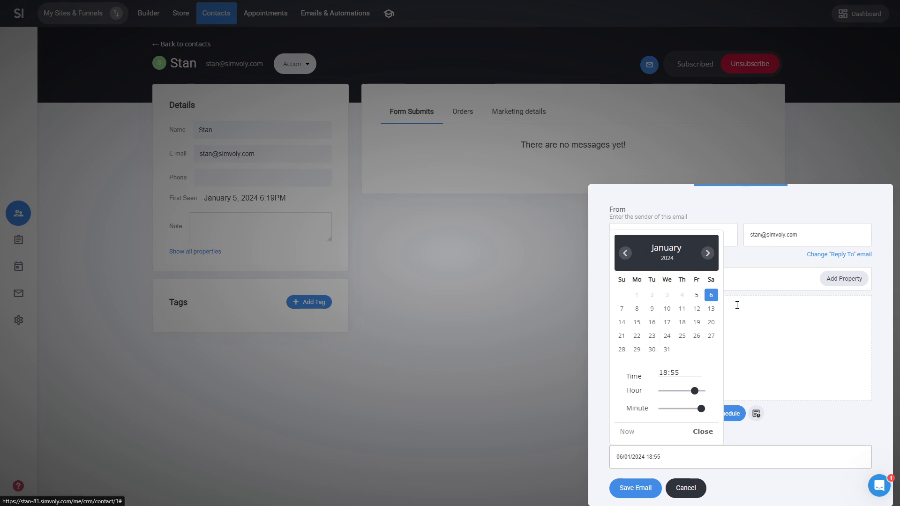
left_click(771, 487)
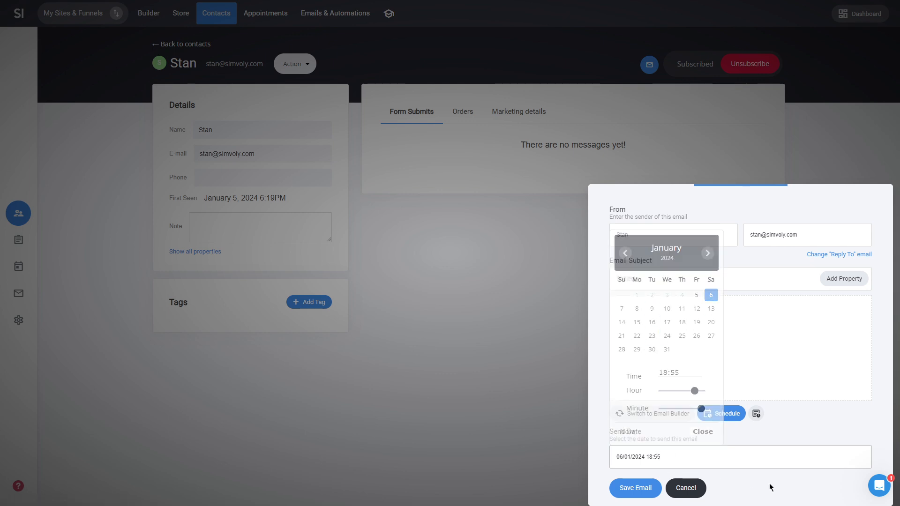
Give the email the subject "sdad" and the body "asdas", then save it and confirm the scheduled sending.
left_click(641, 488)
left_click(469, 248)
left_click(643, 278)
type("asdas")
left_click(647, 487)
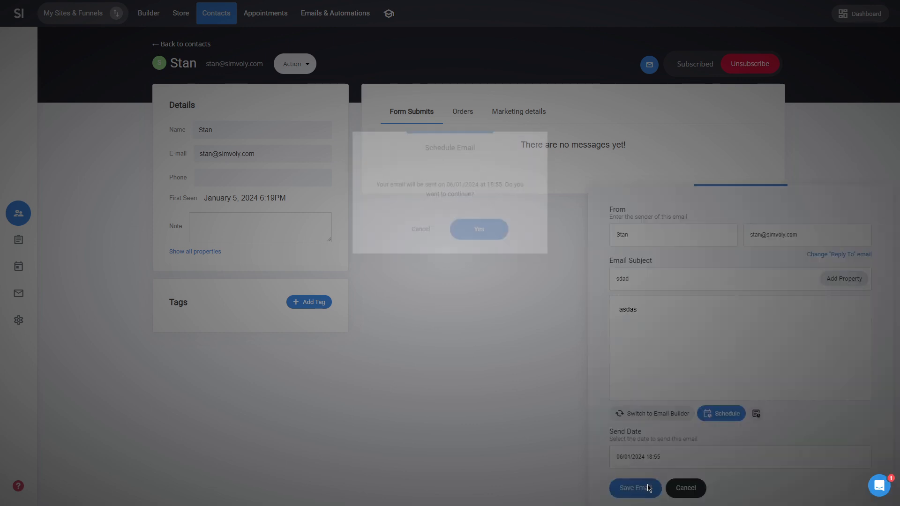
left_click(496, 232)
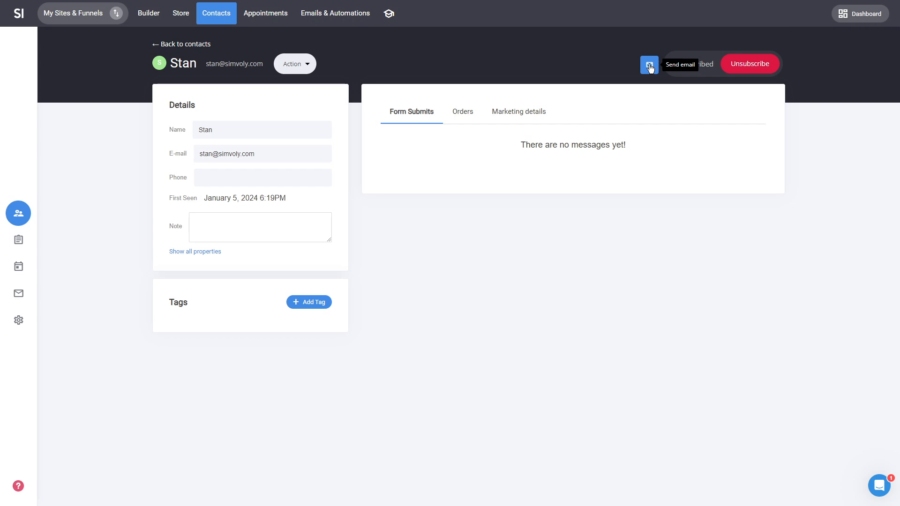
View the contact's scheduled emails, open the one named "dsa", and close it without saving.
left_click(650, 66)
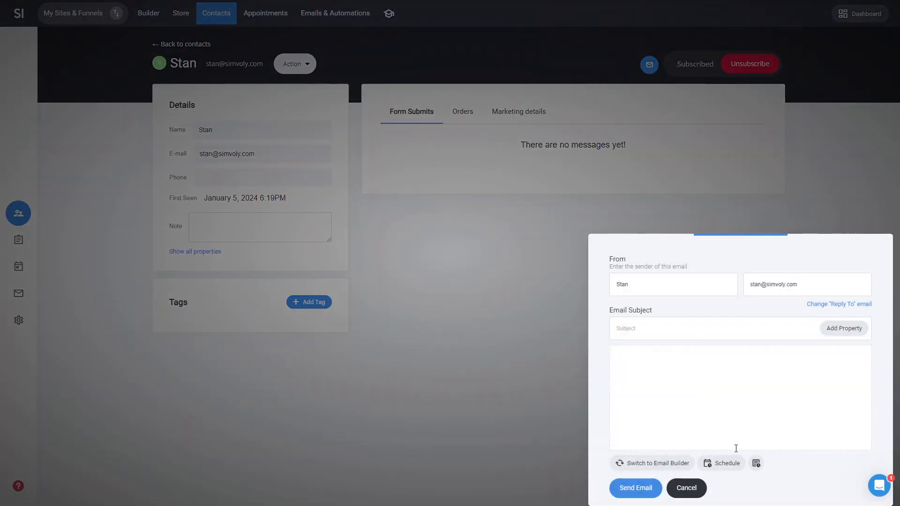
left_click(756, 464)
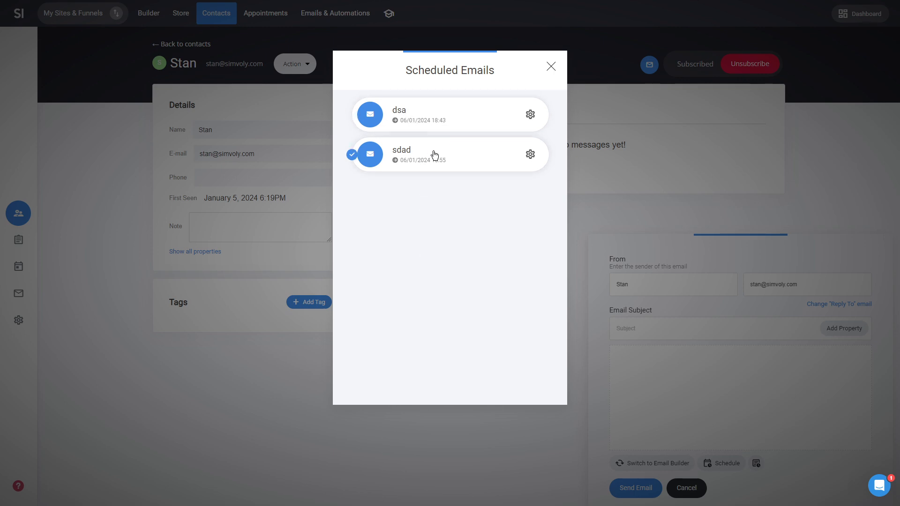
left_click(435, 118)
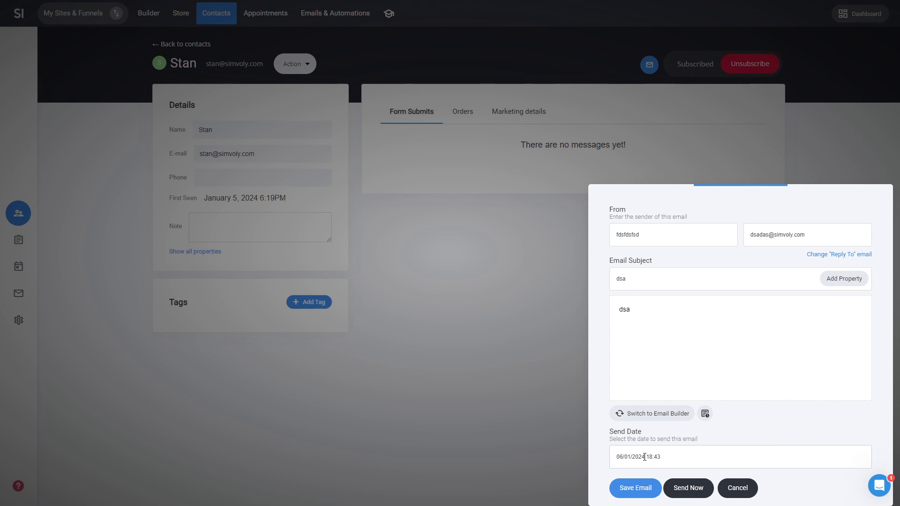
left_click(750, 493)
right_click(752, 500)
left_click(564, 342)
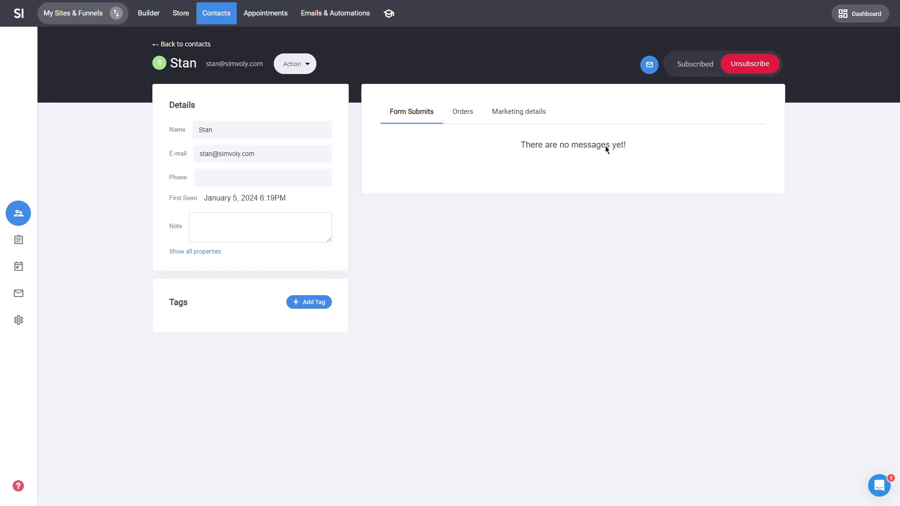
Create a new email automation named "a".
left_click(330, 13)
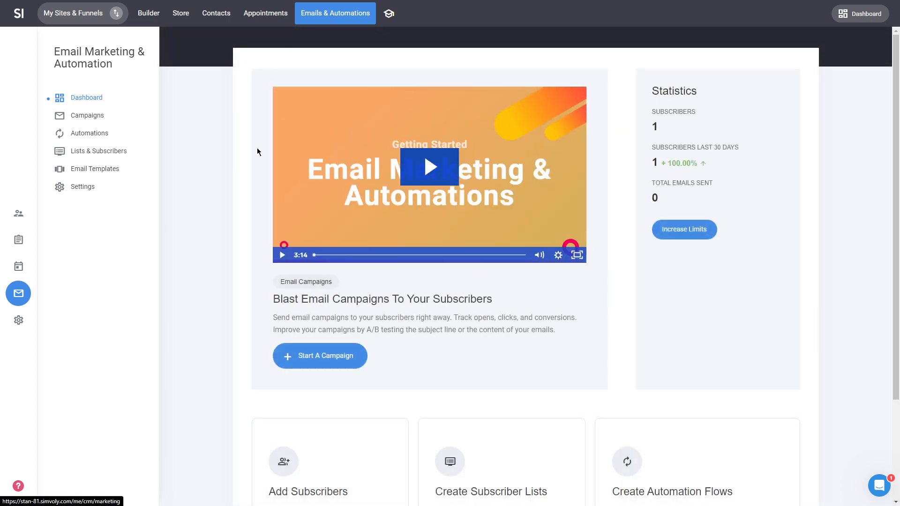
left_click(100, 134)
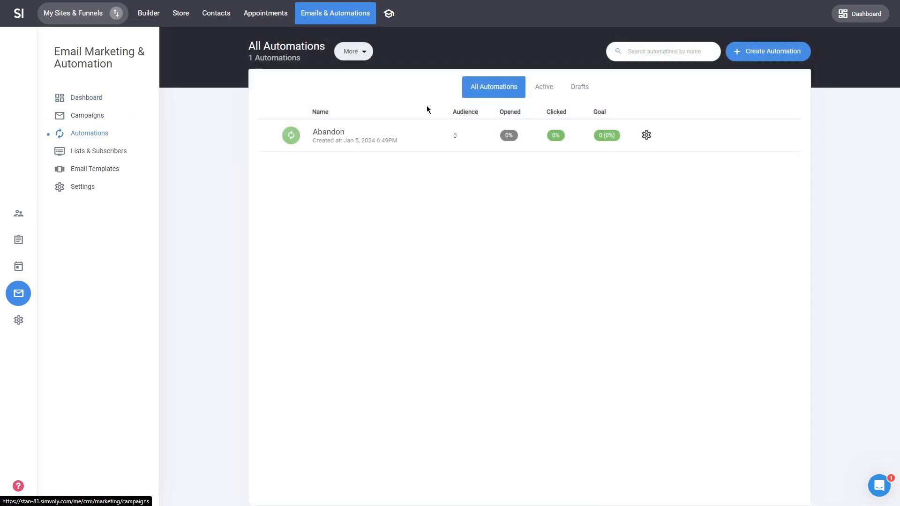
left_click(764, 52)
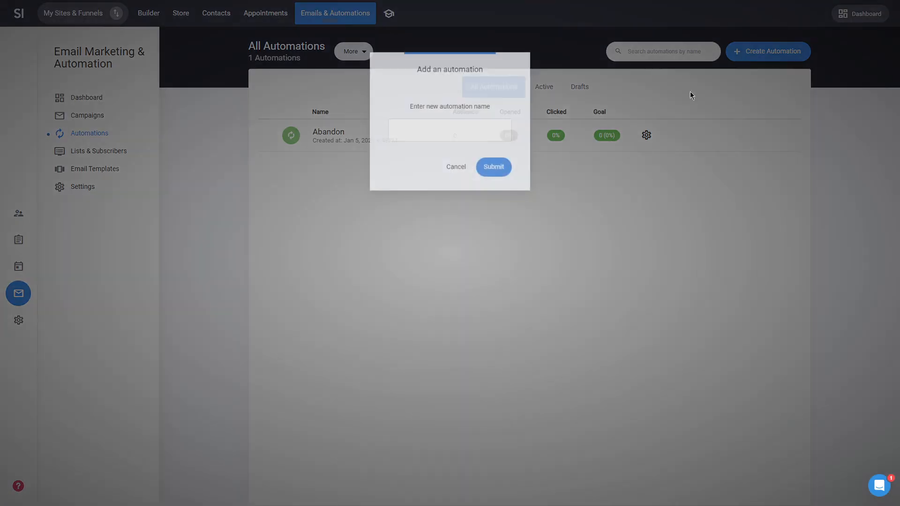
type("a")
left_click(492, 170)
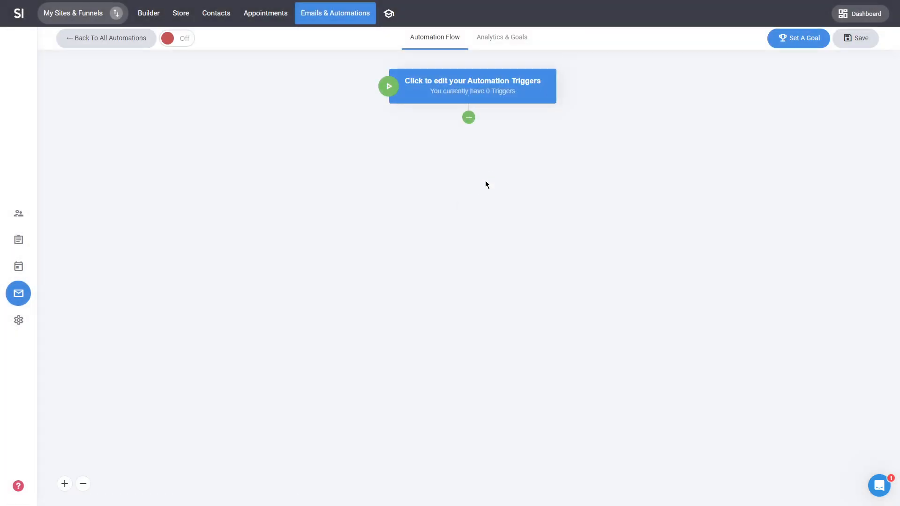
Add an "Opens an email" trigger with email type Automation, choosing an email from the Abandon automation.
left_click(465, 92)
left_click(805, 126)
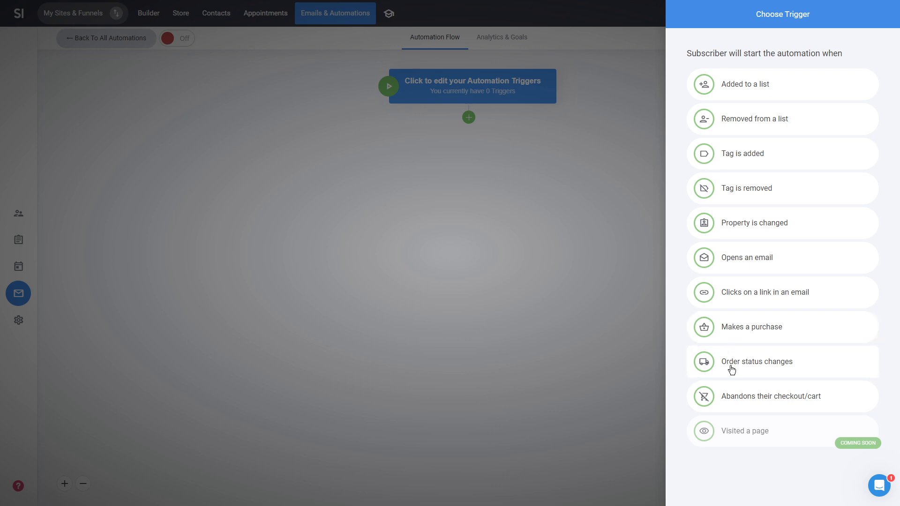
left_click(748, 259)
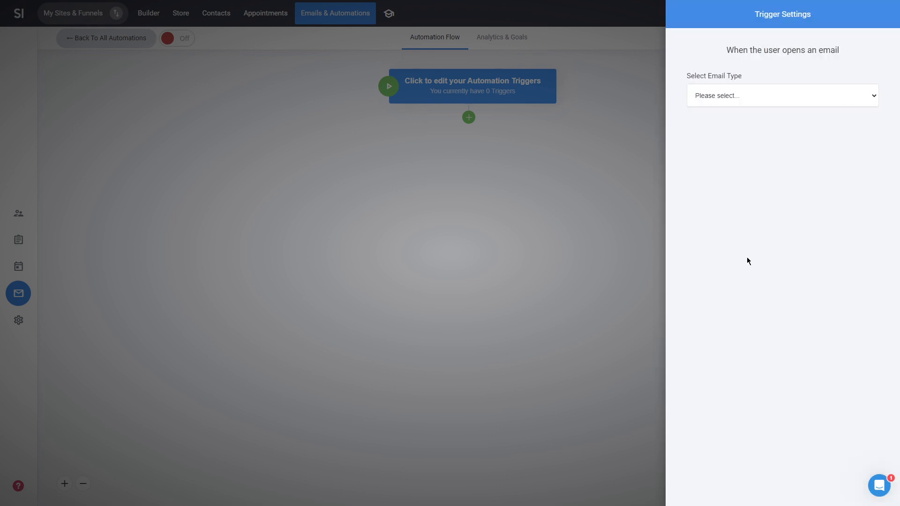
left_click(735, 92)
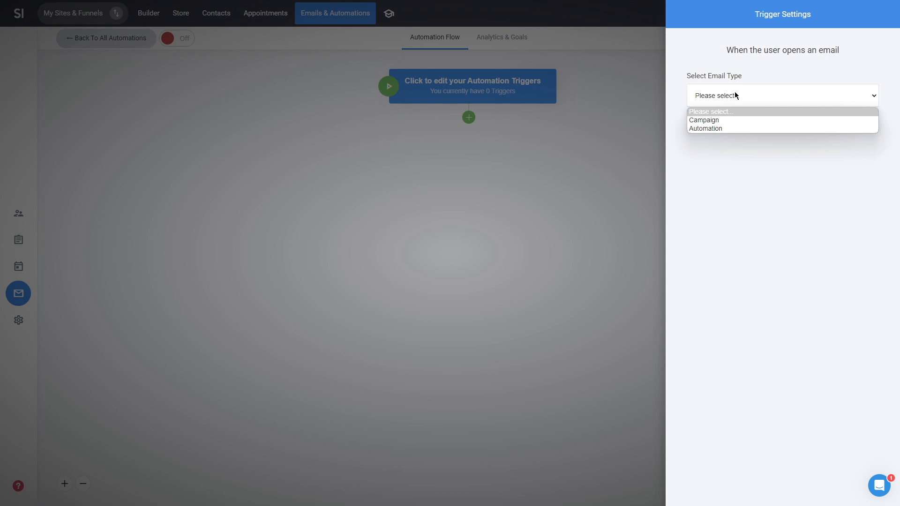
left_click(721, 127)
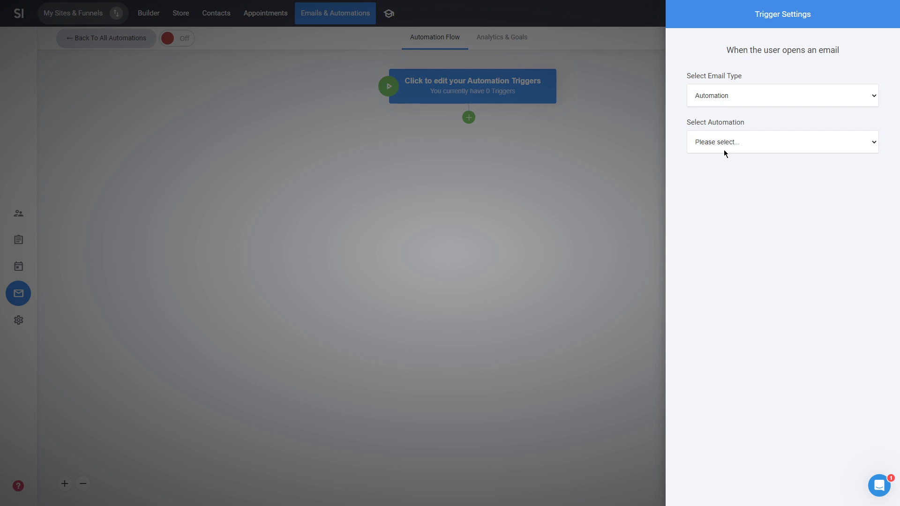
left_click(724, 150)
left_click(722, 165)
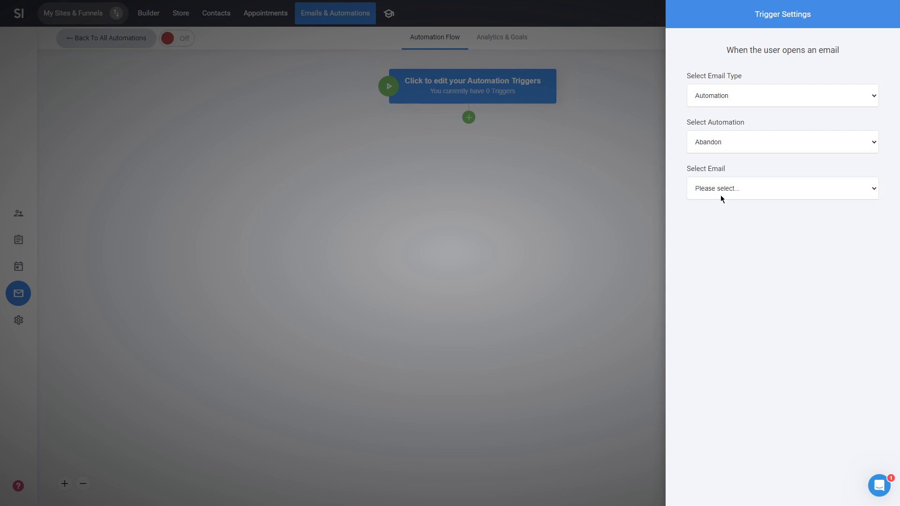
left_click(722, 199)
left_click(722, 219)
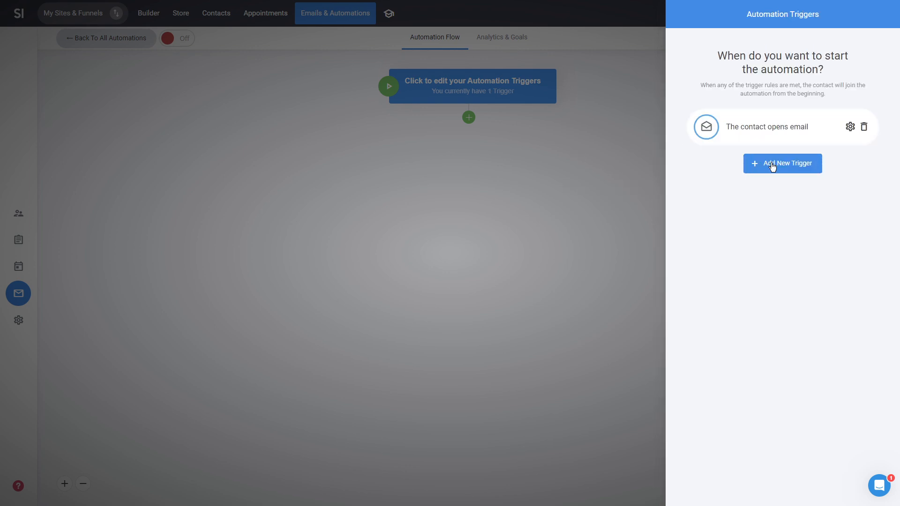
Try out a link-click trigger for the Abandon automation's "Reminder: there are items in your cart" email, view its link options, and back out.
left_click(773, 164)
left_click(759, 297)
left_click(729, 98)
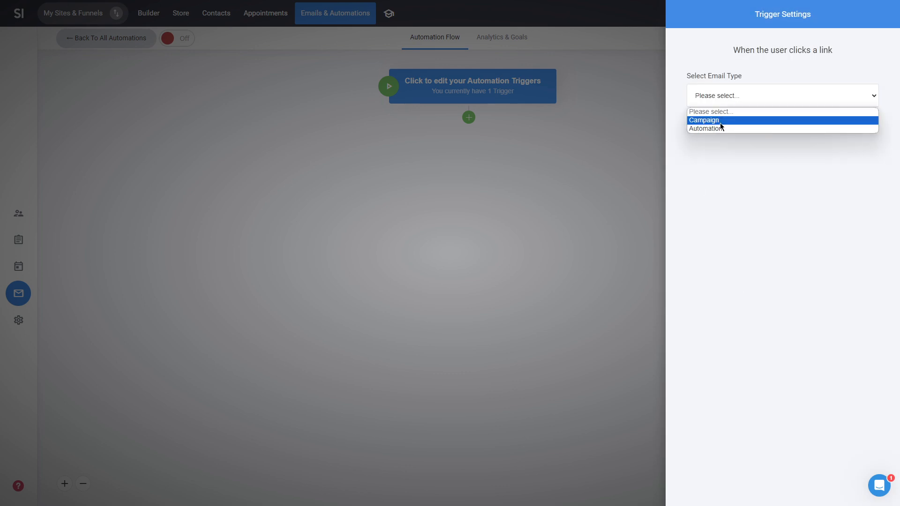
left_click(719, 128)
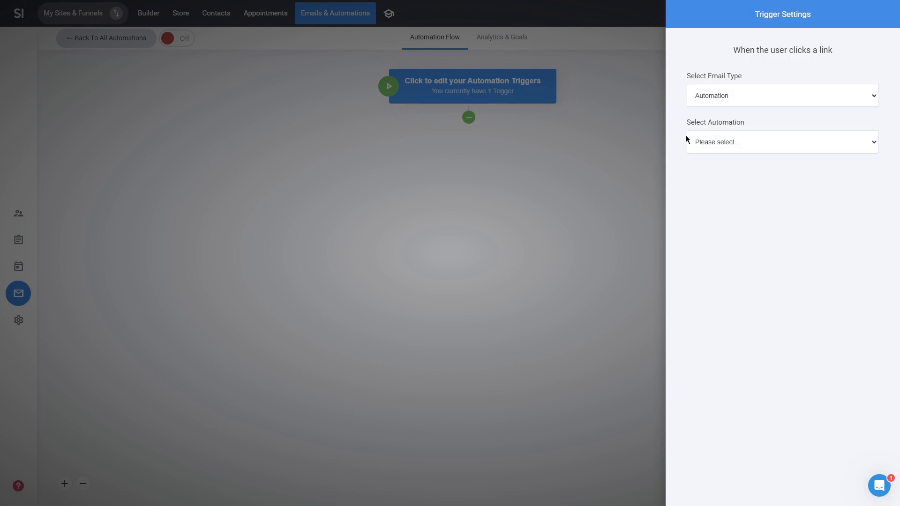
left_click(707, 142)
left_click(709, 166)
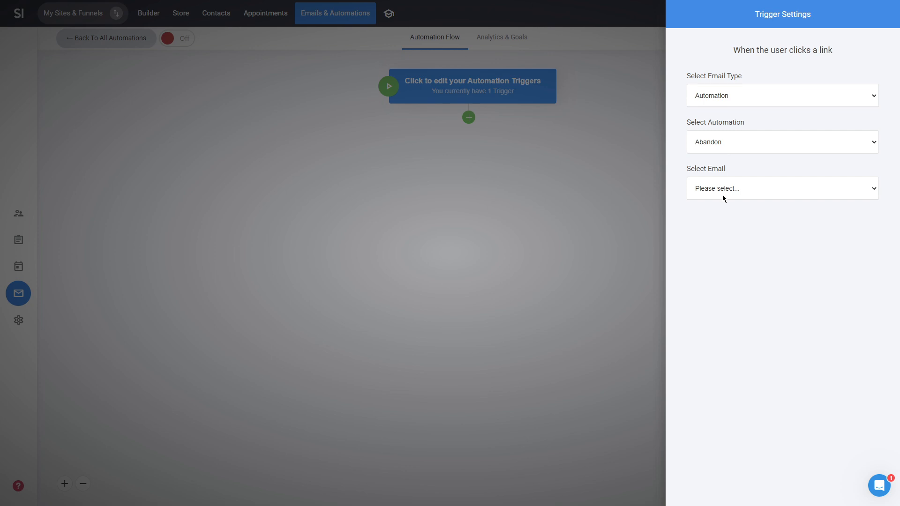
left_click(722, 197)
left_click(715, 210)
left_click(718, 235)
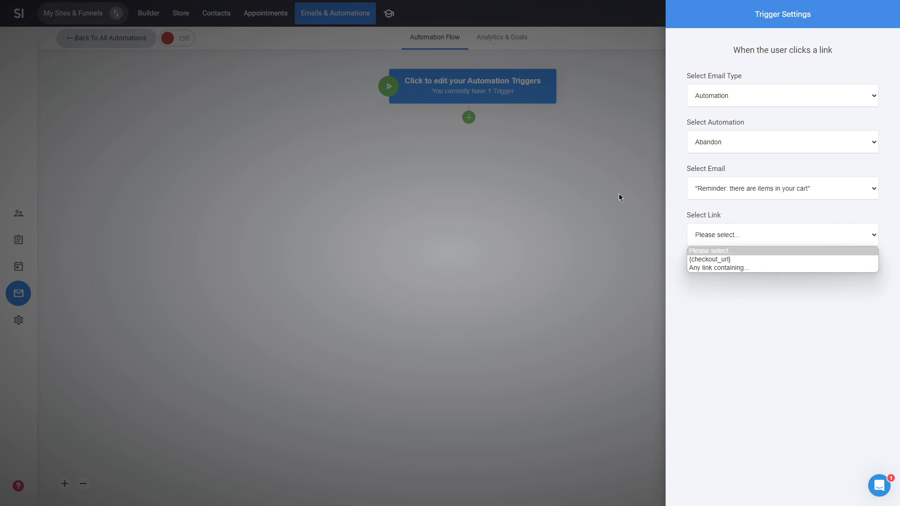
left_click(634, 187)
left_click(635, 187)
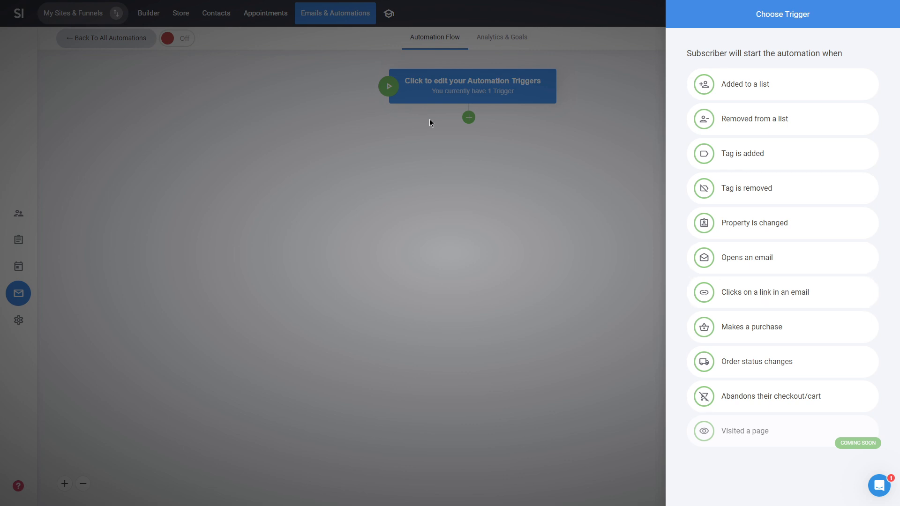
Add a "Makes a purchase" trigger for all orders with the amount, discount code and product conditions enabled, dismissing the product selection.
left_click(772, 332)
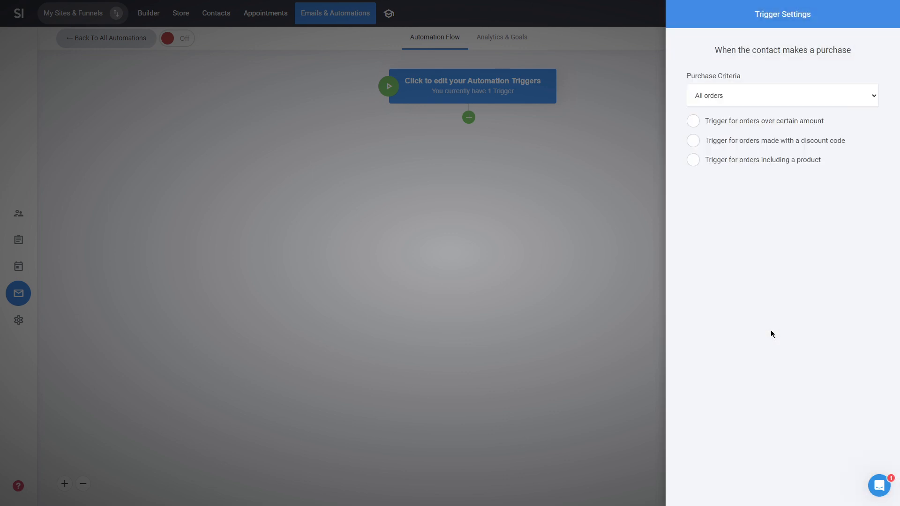
left_click(730, 100)
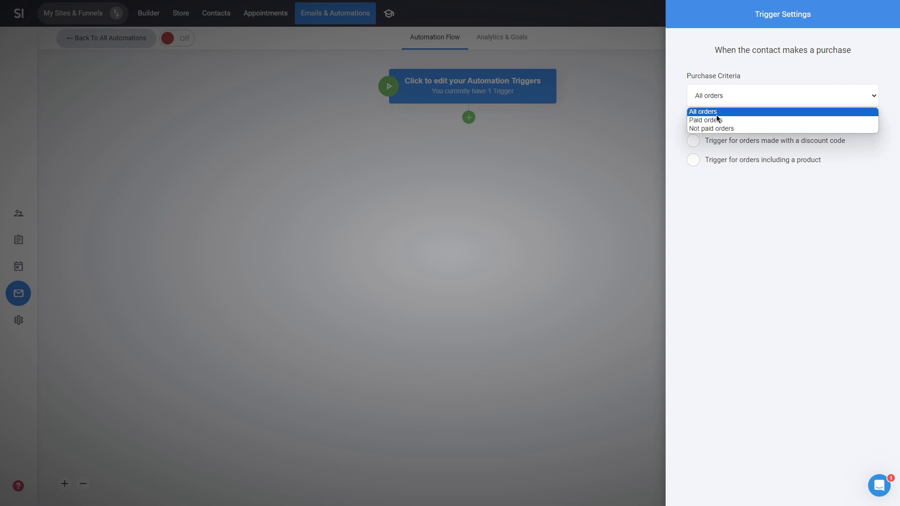
left_click(730, 236)
left_click(728, 119)
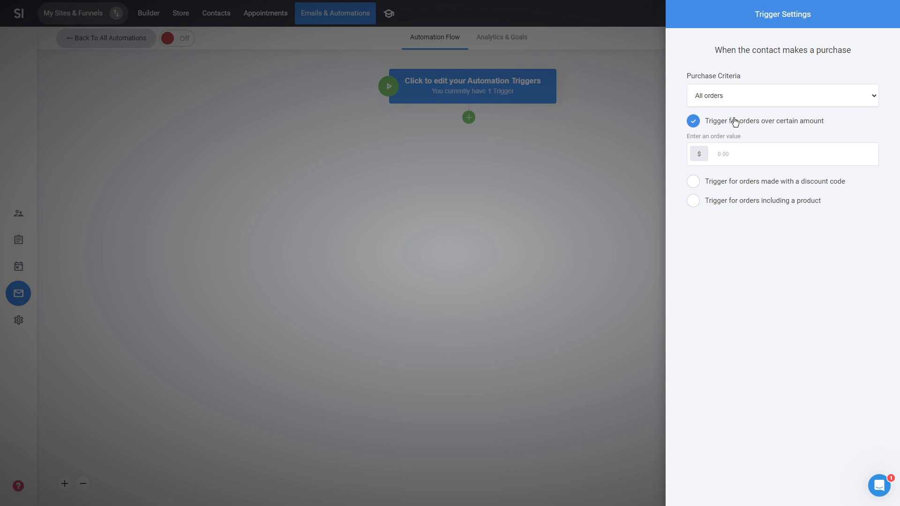
left_click(724, 182)
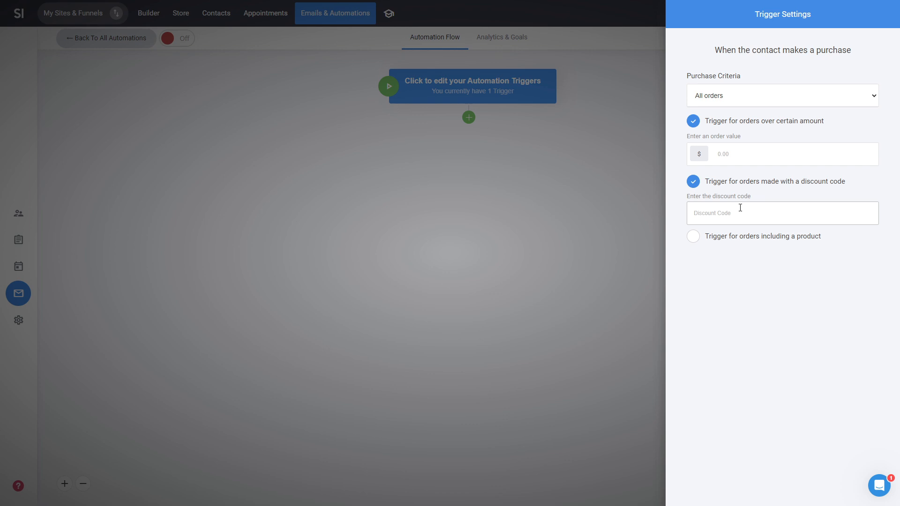
left_click(734, 238)
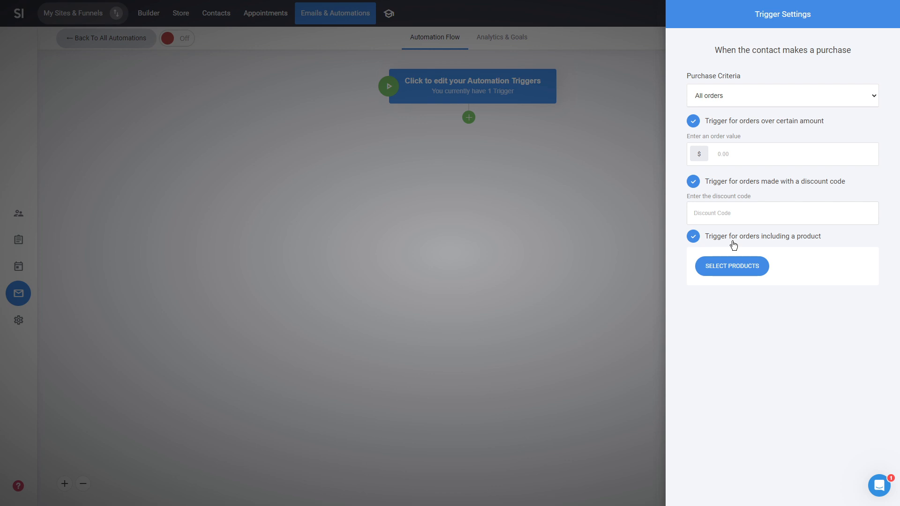
left_click(749, 265)
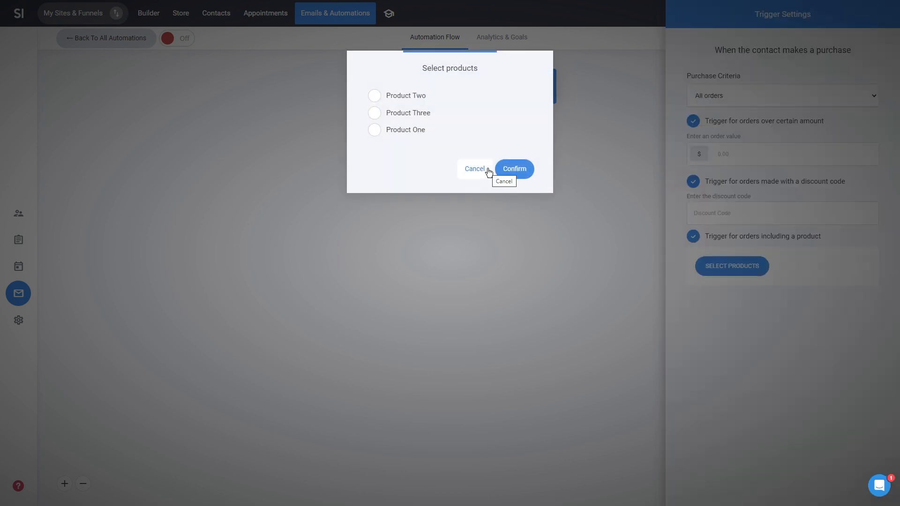
left_click(487, 172)
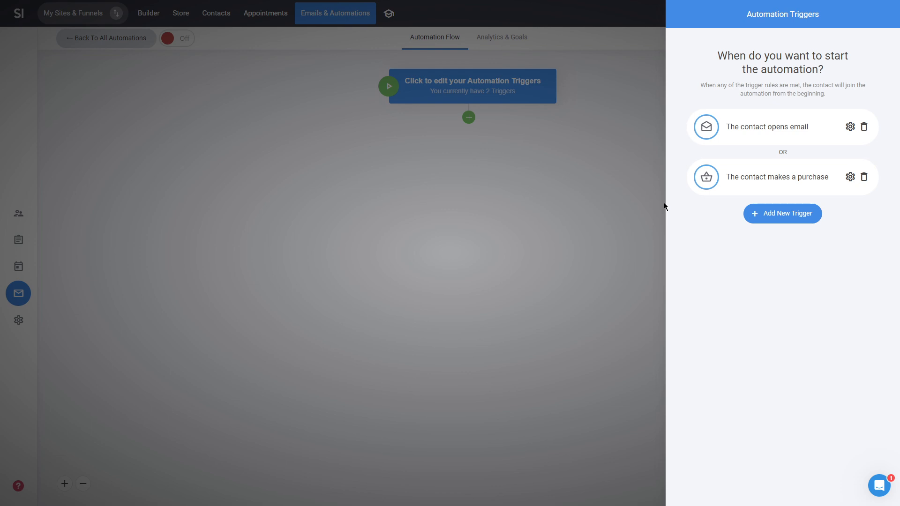
Add an "Order status changes" trigger for status Pending and all orders.
left_click(810, 218)
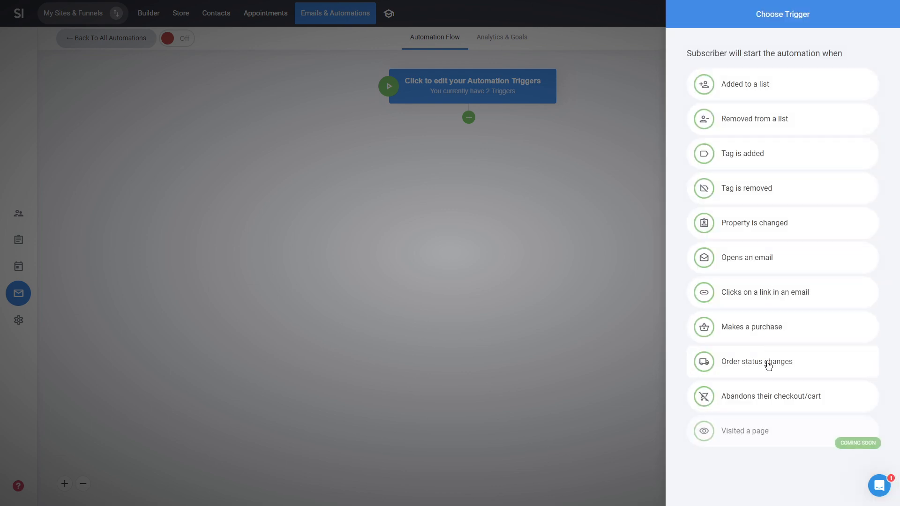
left_click(768, 368)
left_click(744, 96)
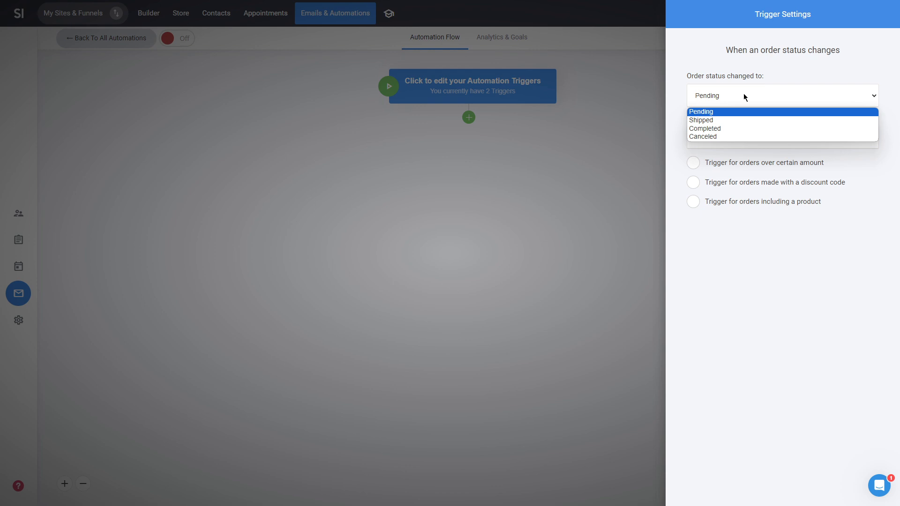
left_click(732, 97)
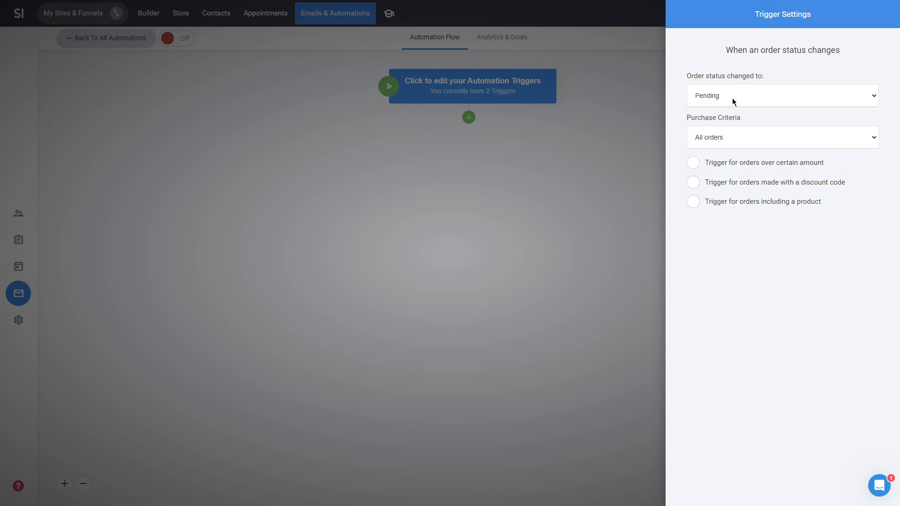
left_click(735, 137)
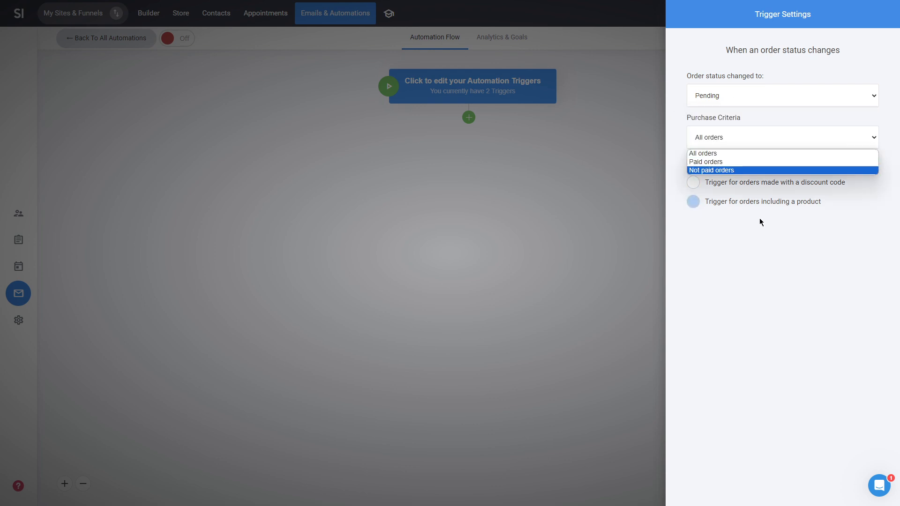
left_click(768, 233)
left_click(772, 164)
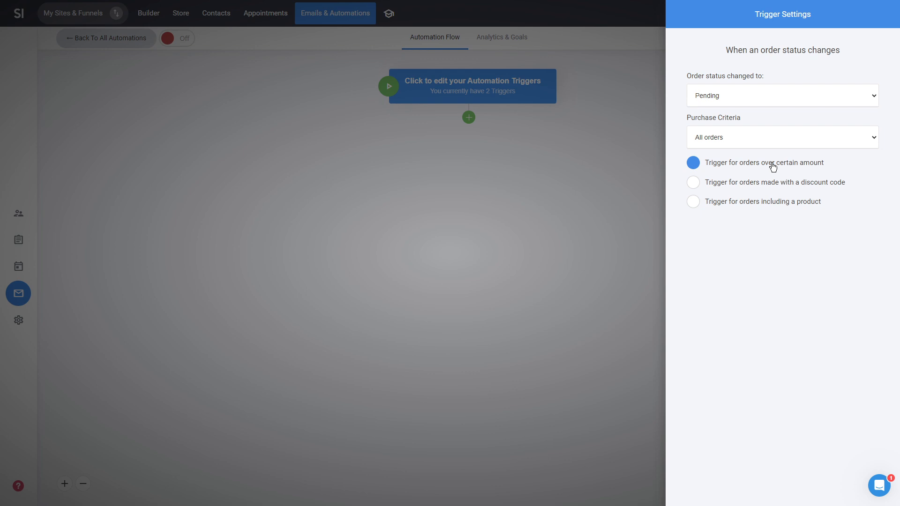
left_click(771, 184)
left_click(771, 203)
left_click(625, 129)
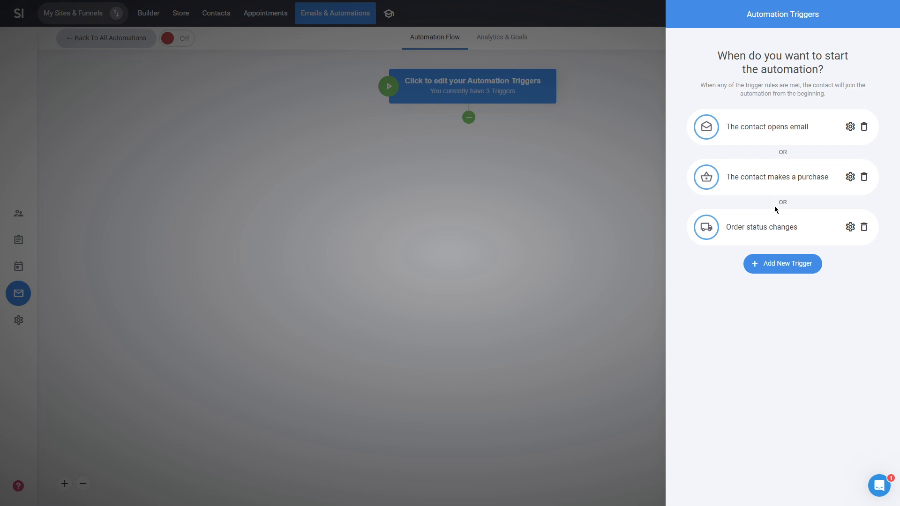
Review the available trigger types again and close the trigger settings without adding another.
left_click(776, 266)
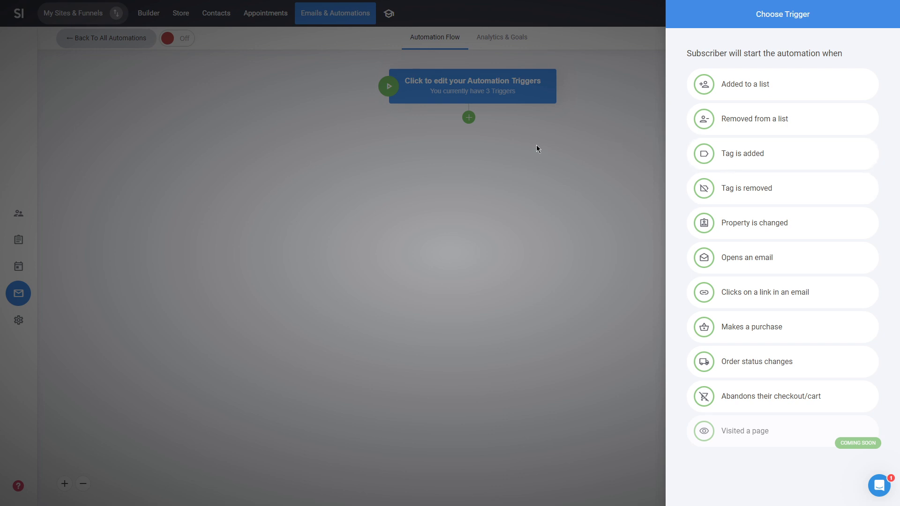
left_click(513, 214)
left_click(483, 136)
Browse the available automation steps, view the If / Else settings, and close them without adding a step.
left_click(469, 118)
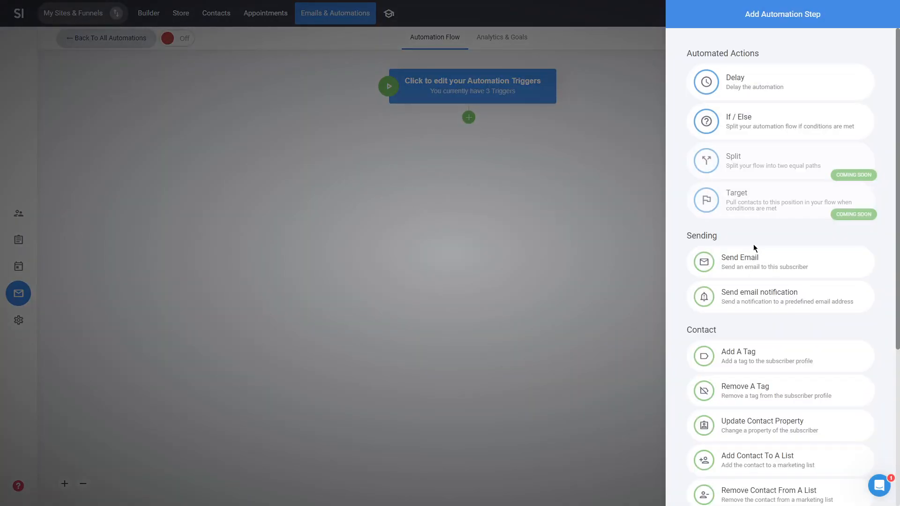
scroll(753, 241, "down", 1)
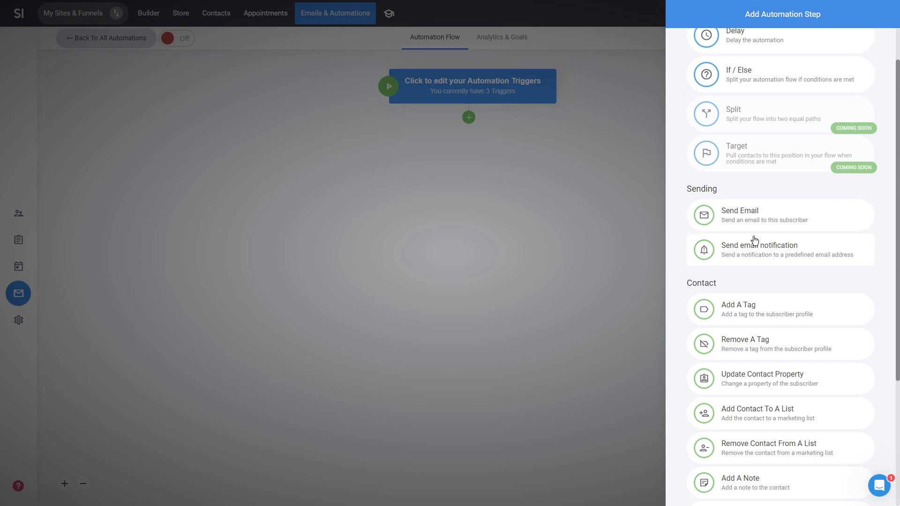
scroll(752, 235, "up", 1)
left_click(759, 126)
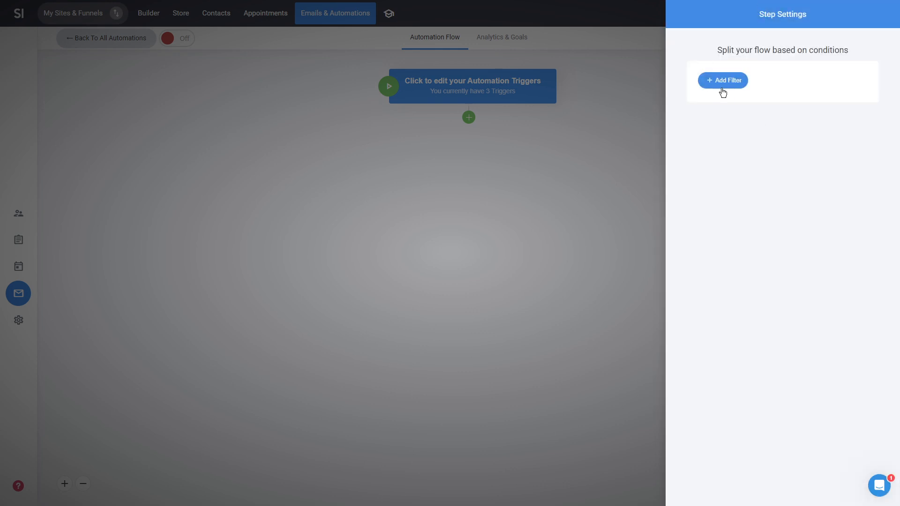
left_click(614, 134)
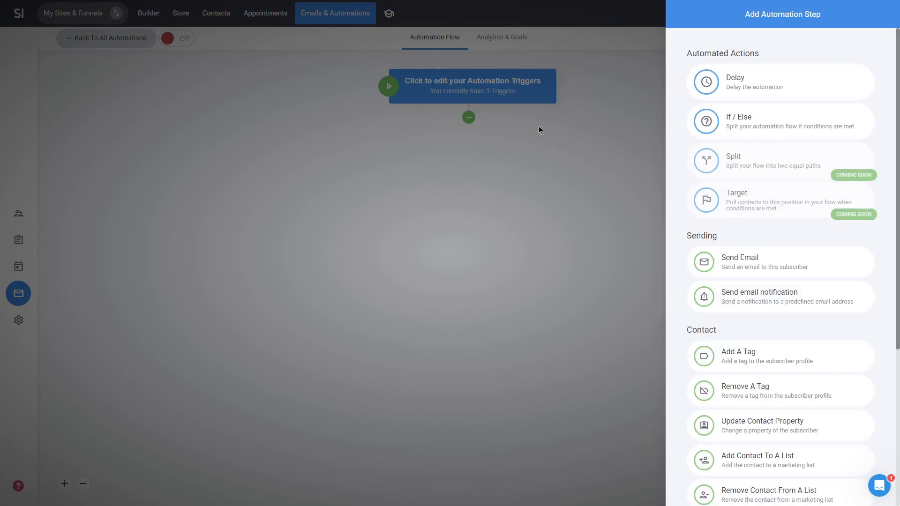
left_click(508, 99)
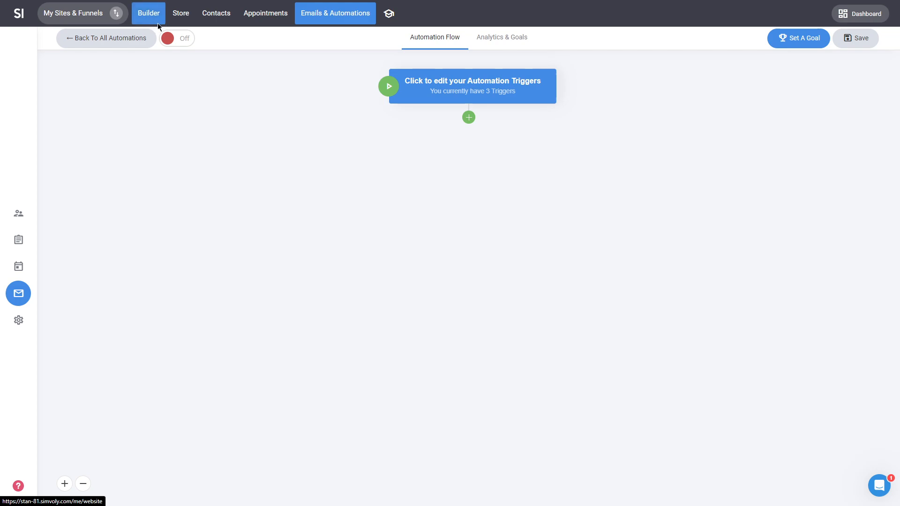
Leave the automation flow and open the site builder.
left_click(149, 13)
left_click(412, 222)
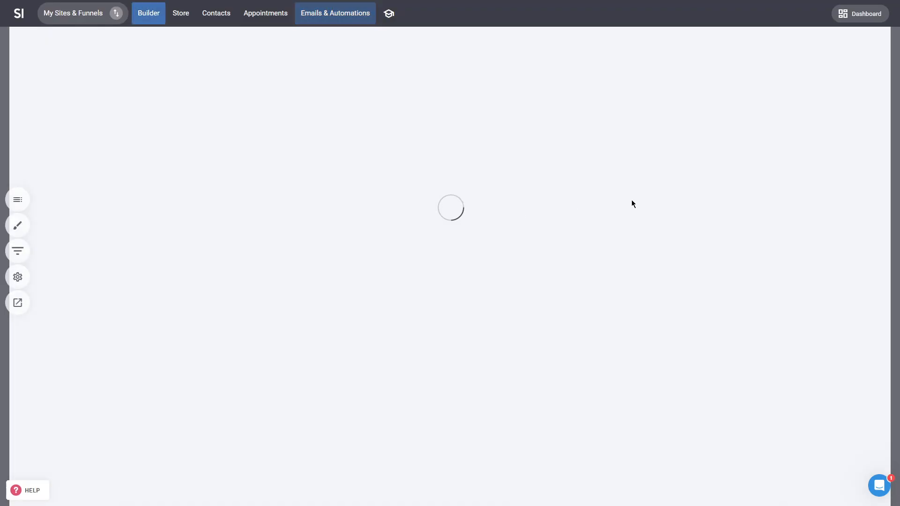